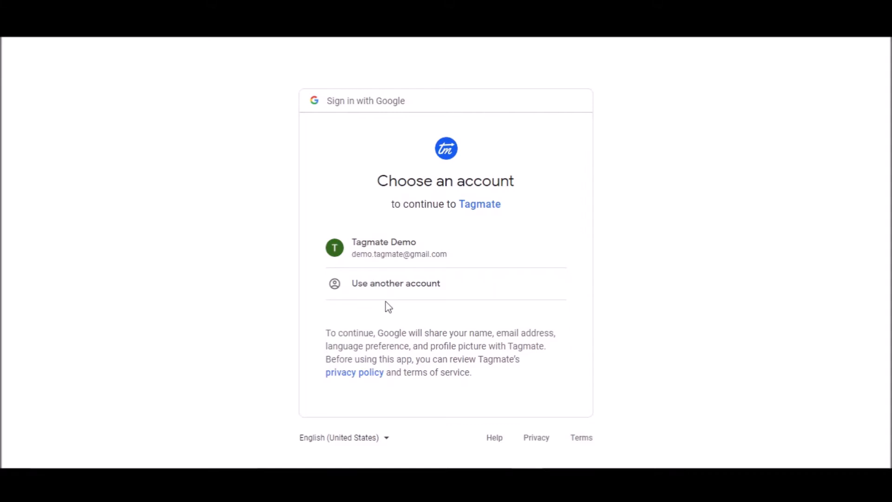
Sign in with the demo Google account and start a Google Analytics 4 implementation project
click(456, 257)
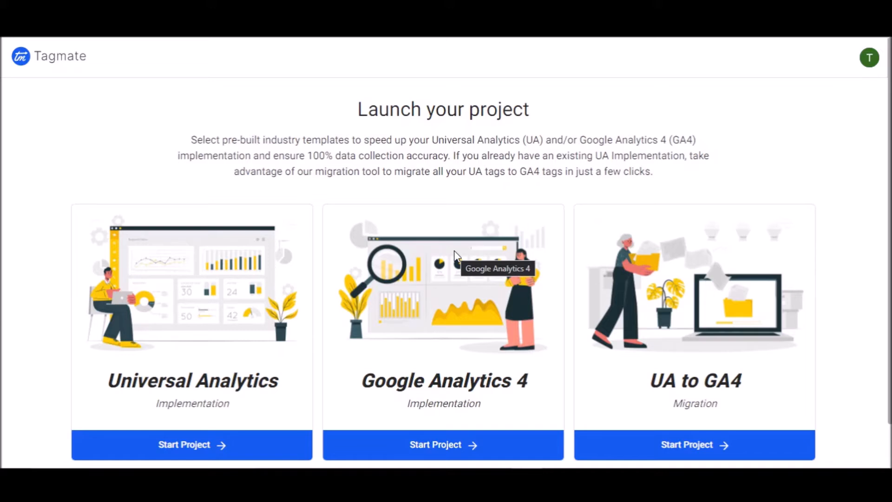
click(495, 457)
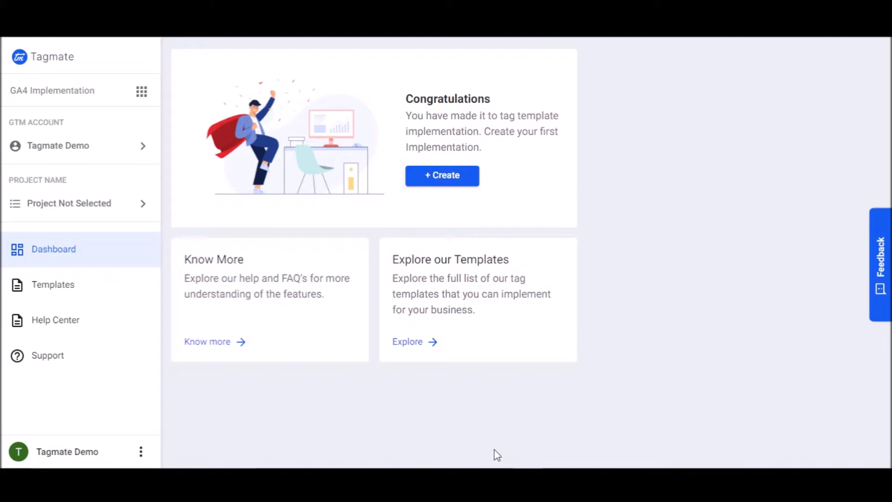
Open the projects list from the project name and begin adding a new project
click(125, 211)
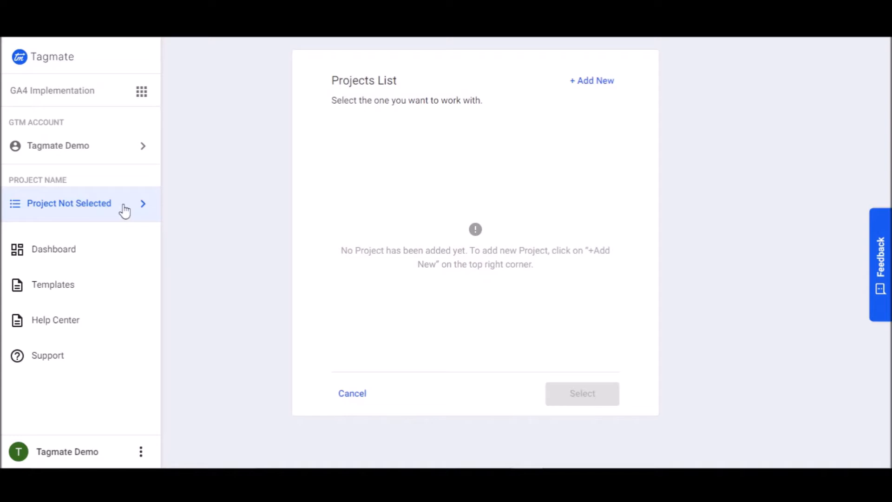
drag(355, 255, 562, 292)
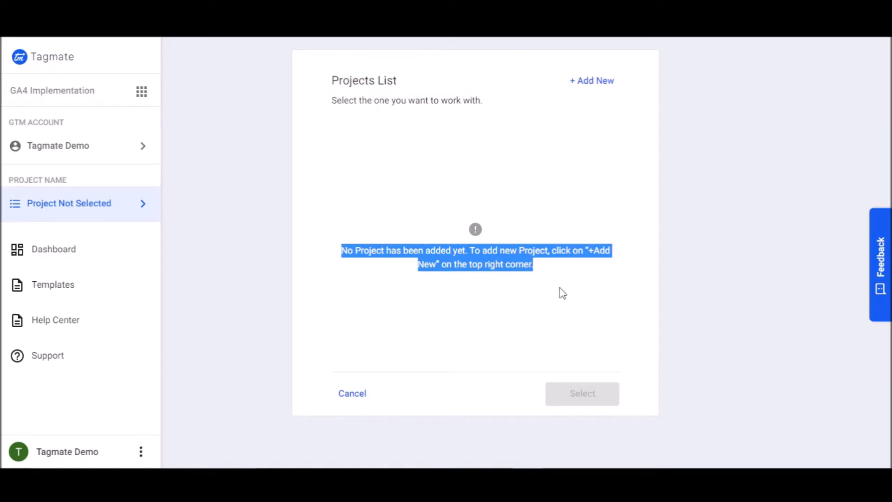
click(562, 293)
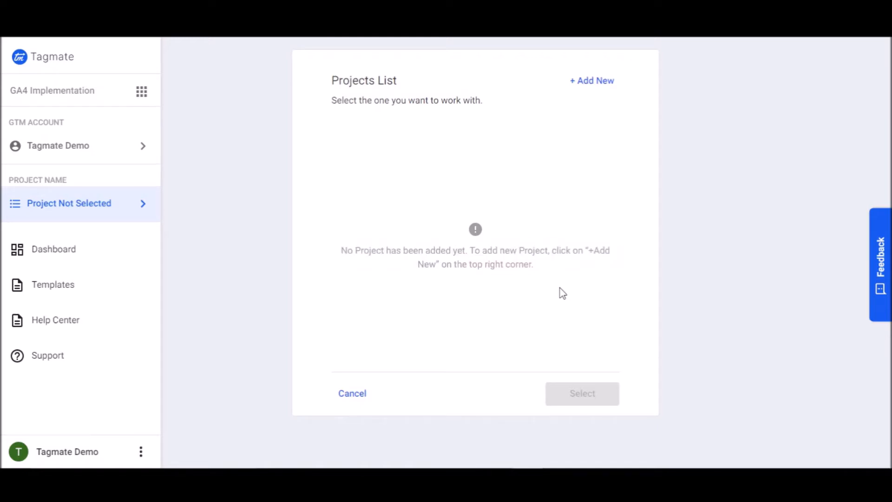
click(595, 91)
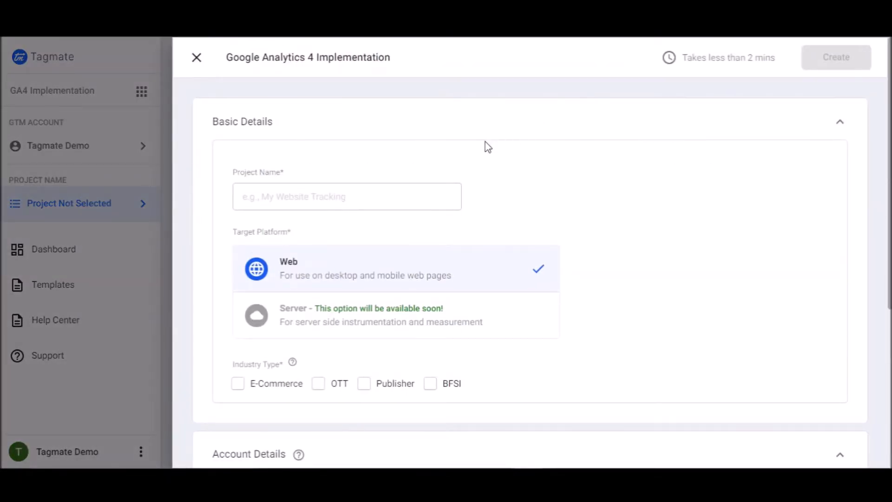
Name the project Tagmate Marketing Website and choose E-Commerce as the industry type
click(369, 199)
text(Tagmate Marketing Website)
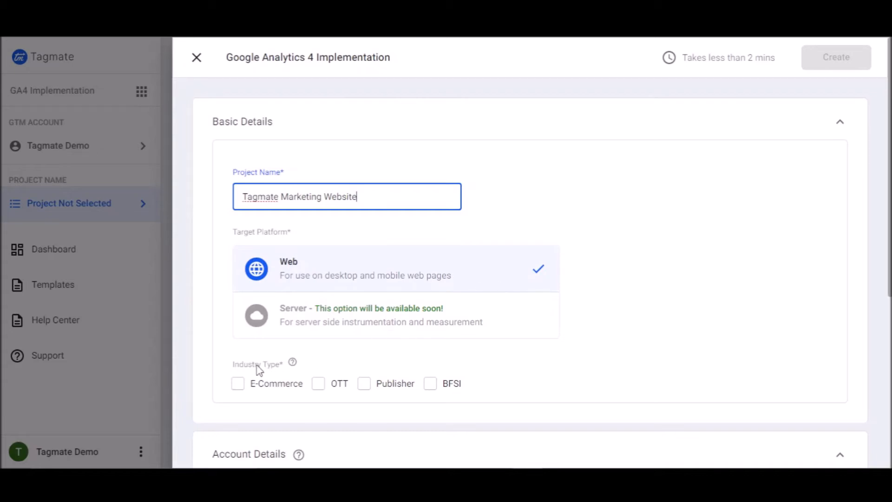
click(234, 393)
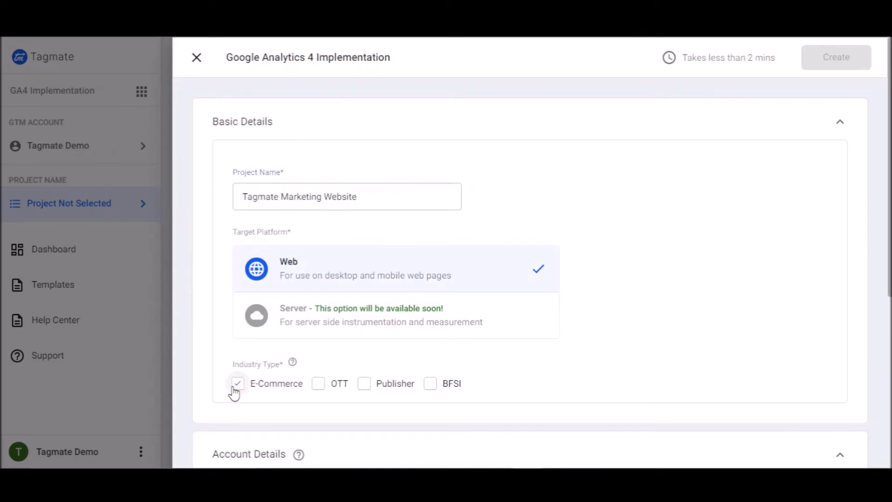
Choose the Tagmate_Demo_1 Tag Manager account and the DemoTagmate.com container
scroll(234, 393, down, 4)
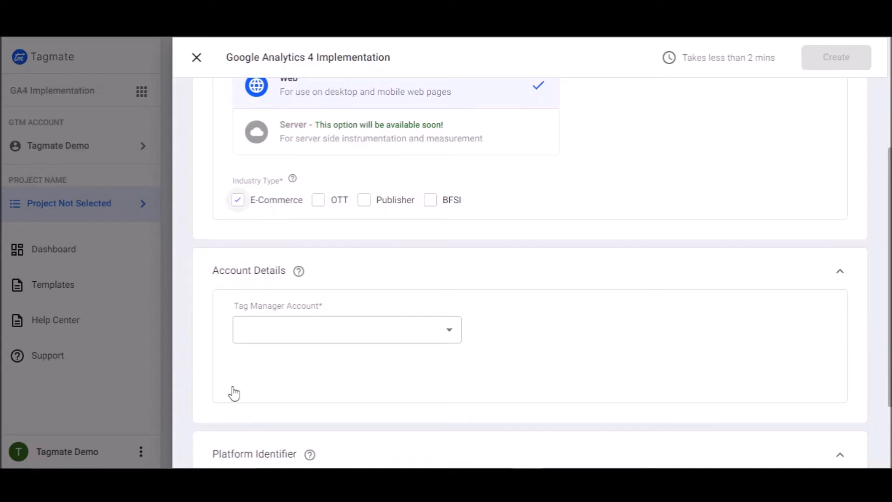
click(416, 338)
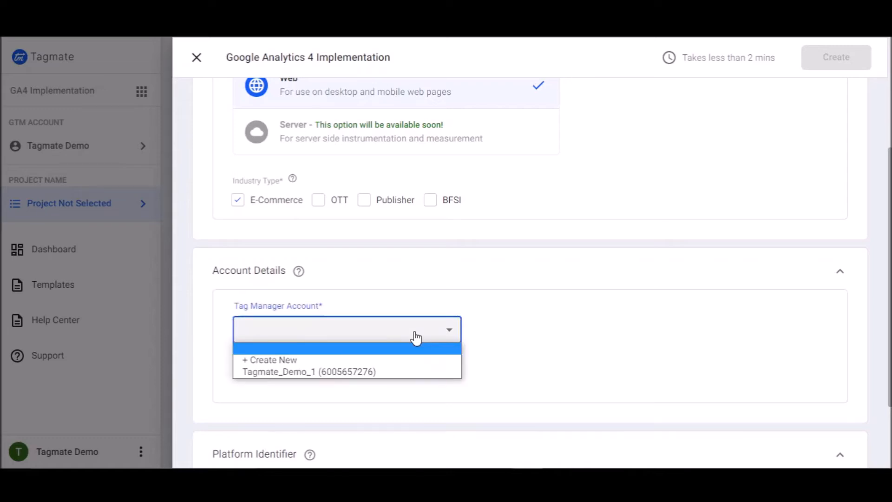
click(382, 374)
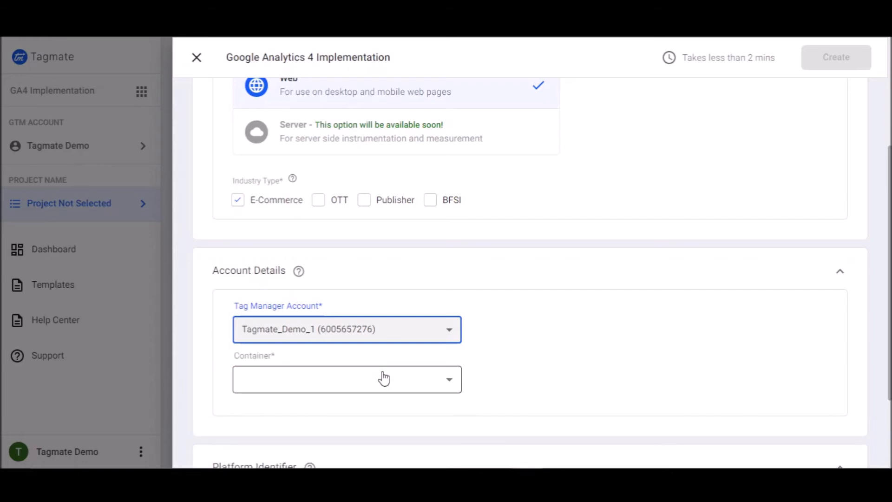
click(383, 378)
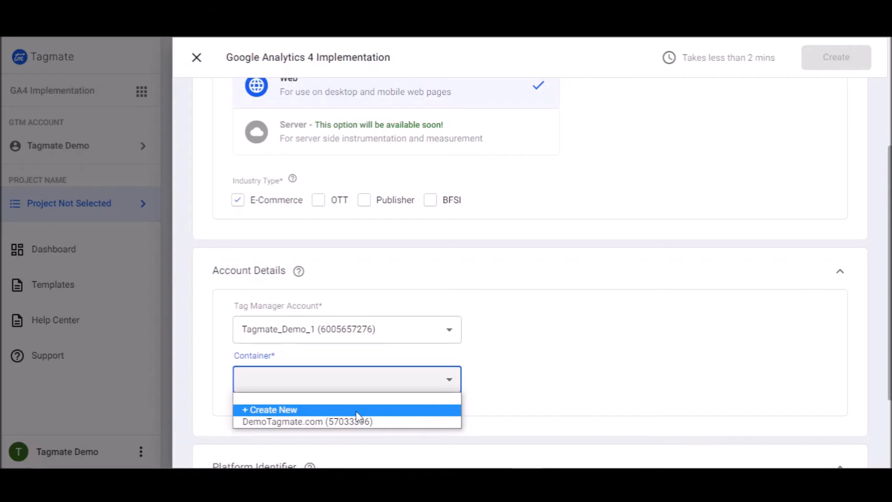
click(384, 422)
Choose Default Workspace as the project's Tag Manager workspace
scroll(383, 424, down, 3)
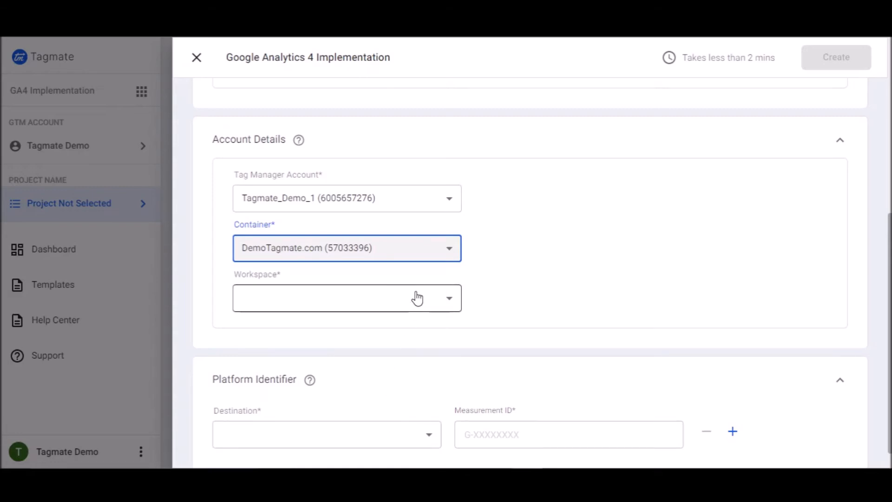
click(417, 297)
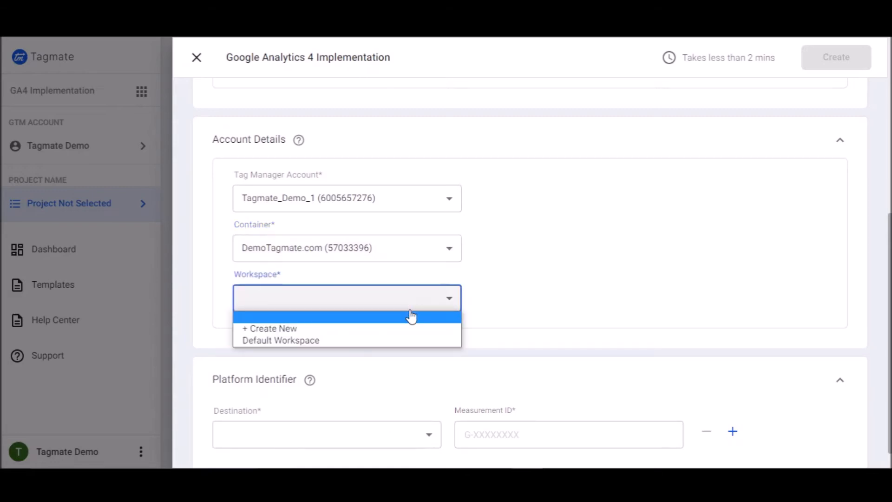
click(402, 340)
Set the platform destination to Google Analytics with measurement ID G-ABC12345
scroll(403, 343, down, 1)
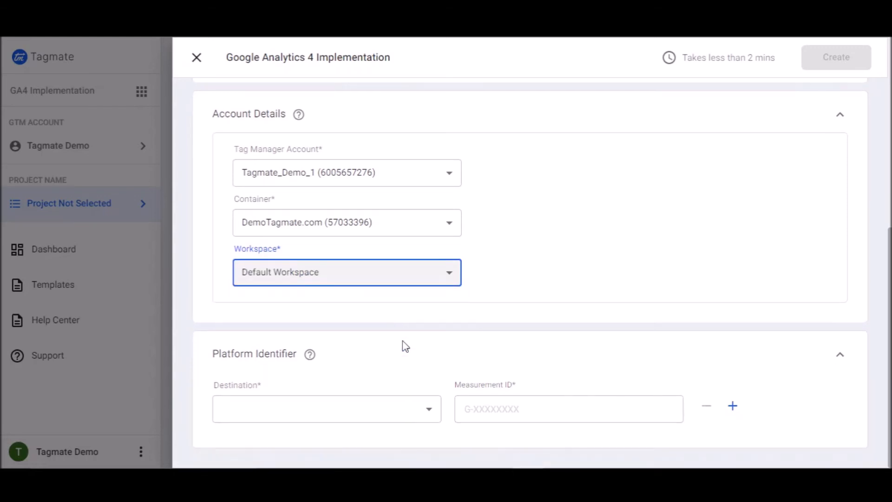
click(383, 414)
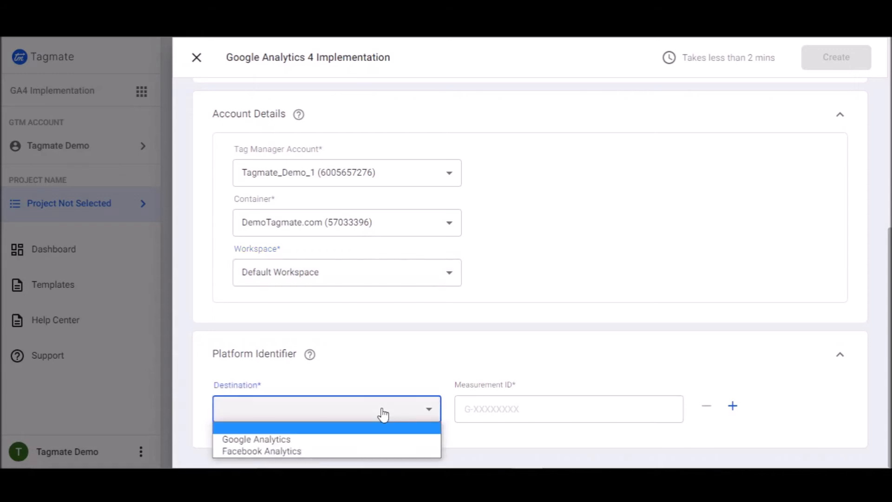
click(368, 441)
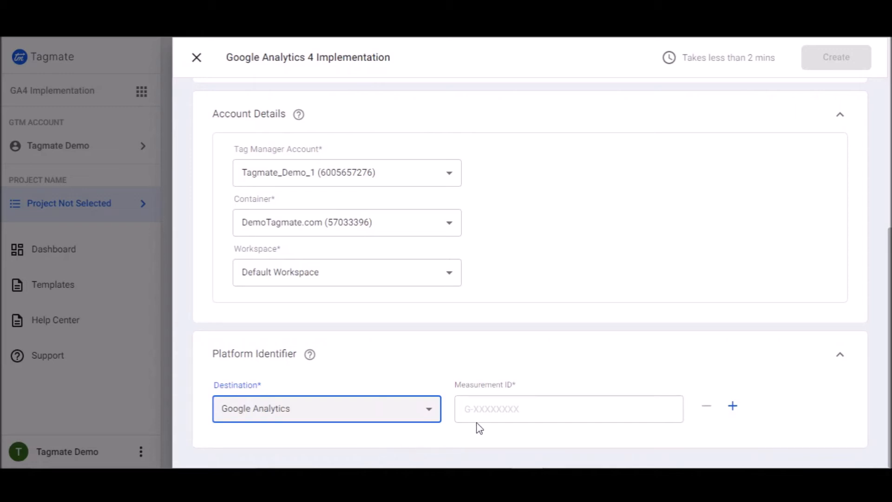
click(549, 404)
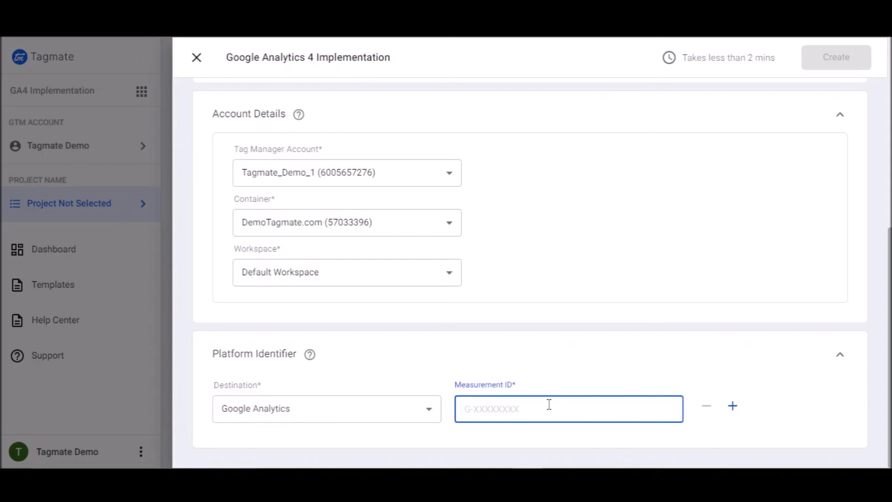
text(G-ABC)
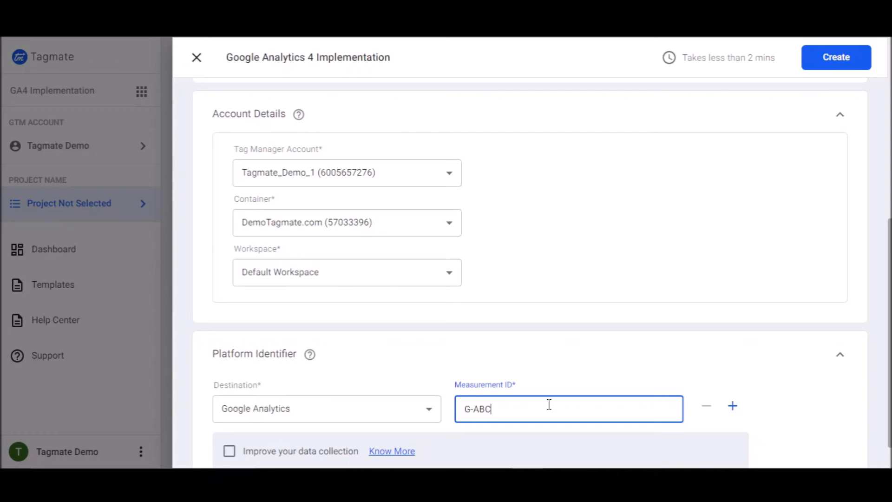
text(12)
text(345)
Enable Improve your data collection and add a Session ID custom dimension
scroll(548, 404, down, 1)
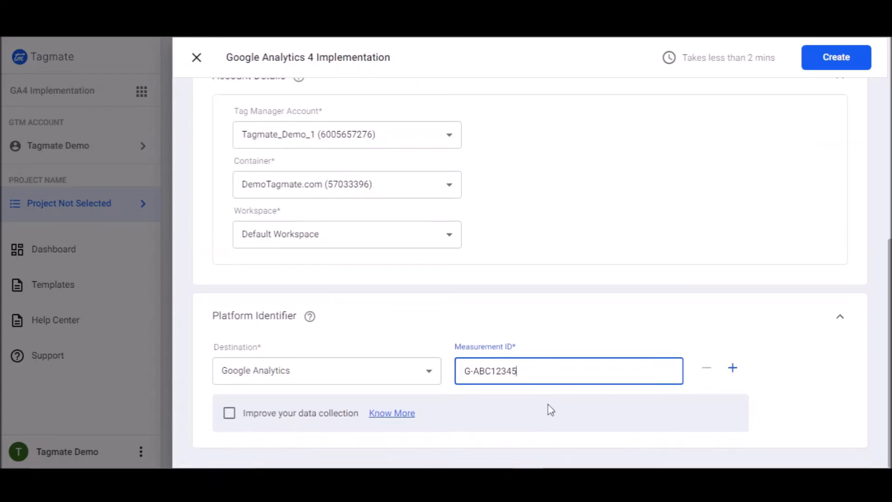
drag(550, 410, 236, 426)
click(231, 421)
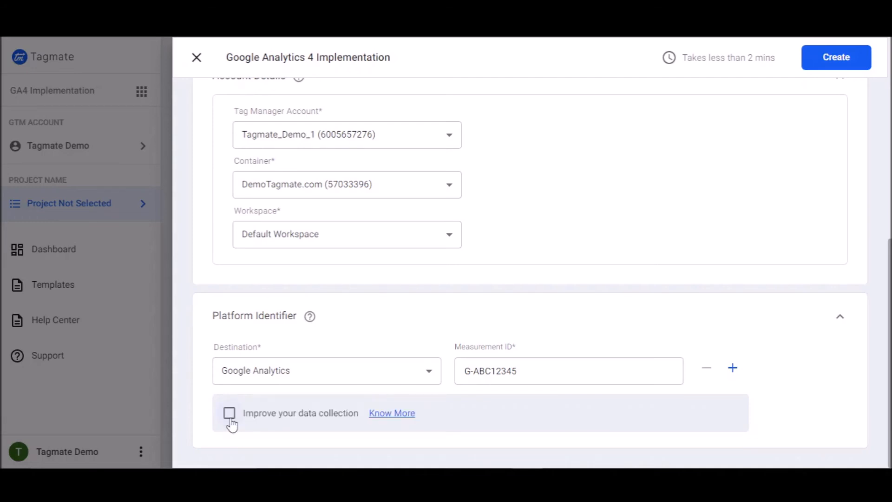
click(230, 417)
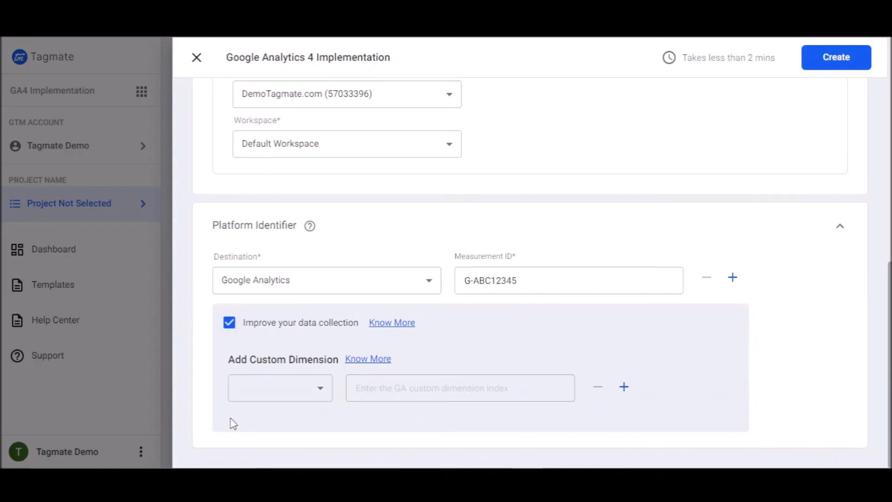
click(309, 394)
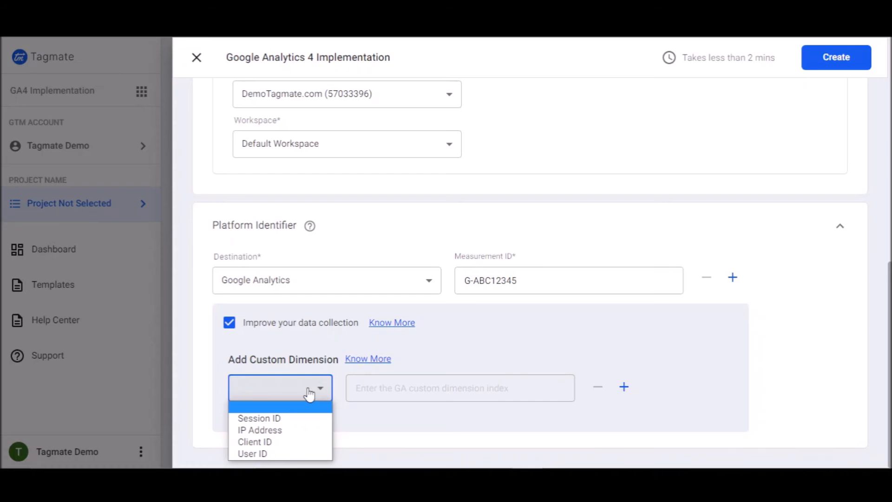
click(288, 419)
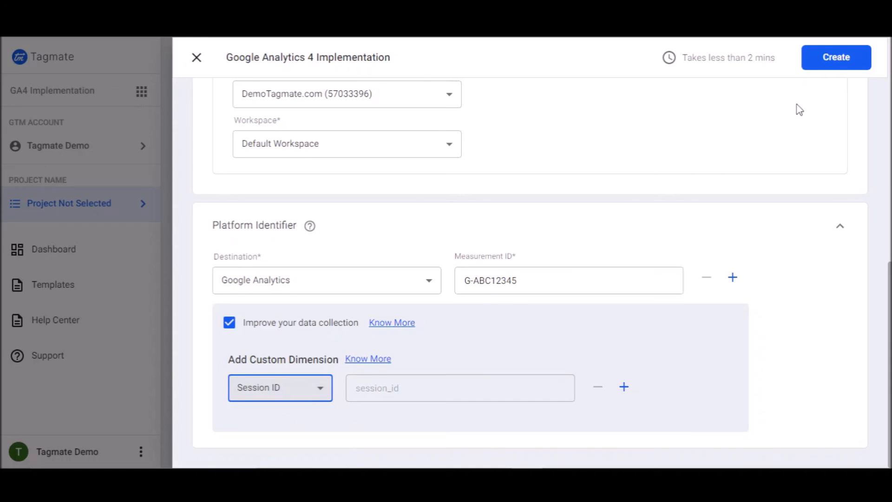
Create the project and dismiss the confirmation notice
click(838, 70)
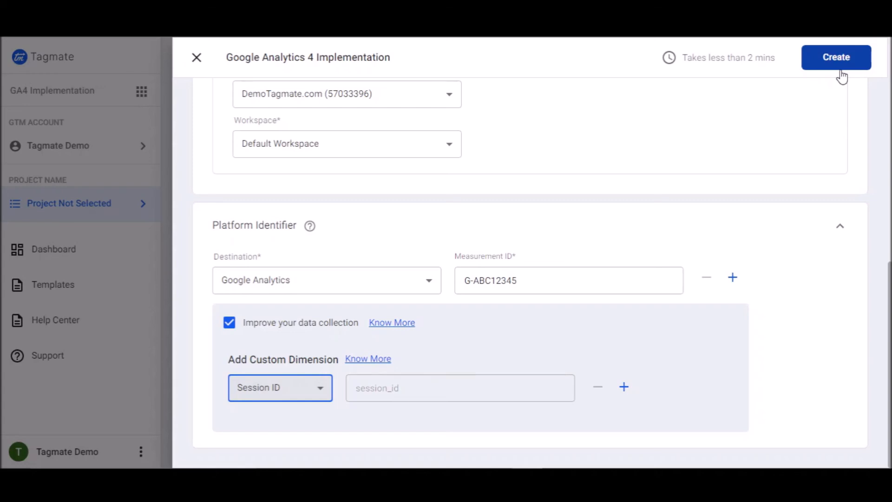
click(841, 69)
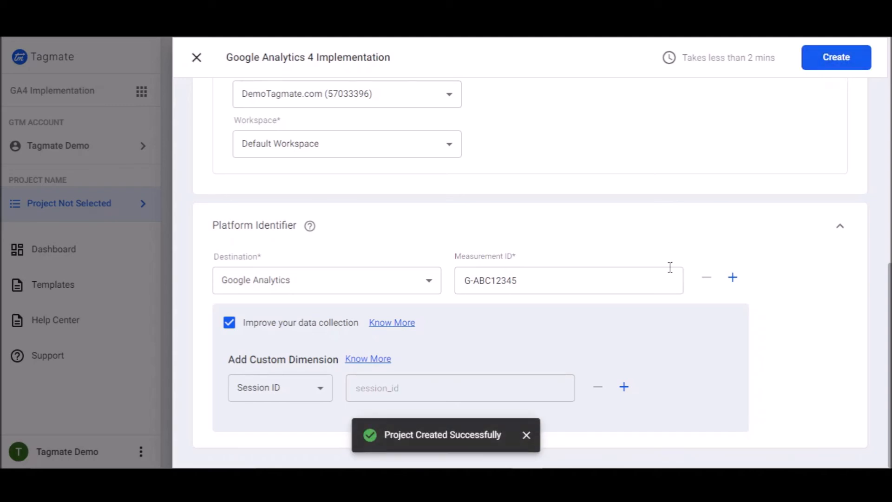
click(523, 437)
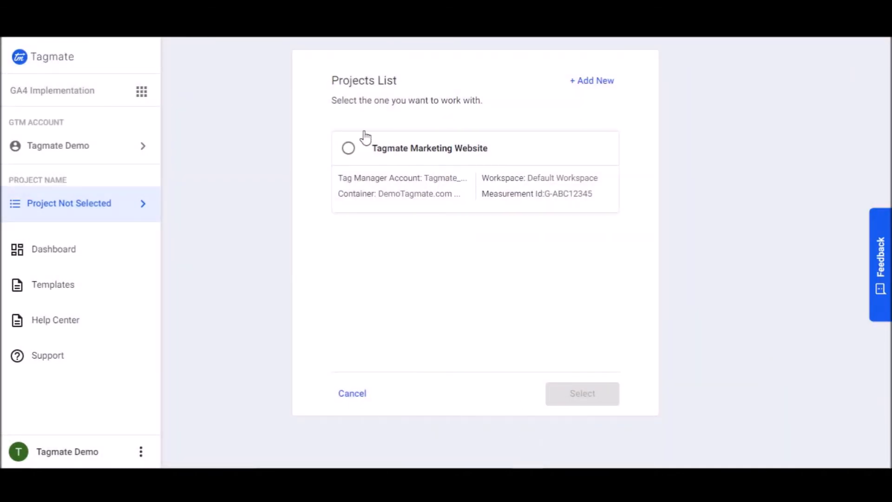
Select the Tagmate Marketing Website project to work with
click(348, 149)
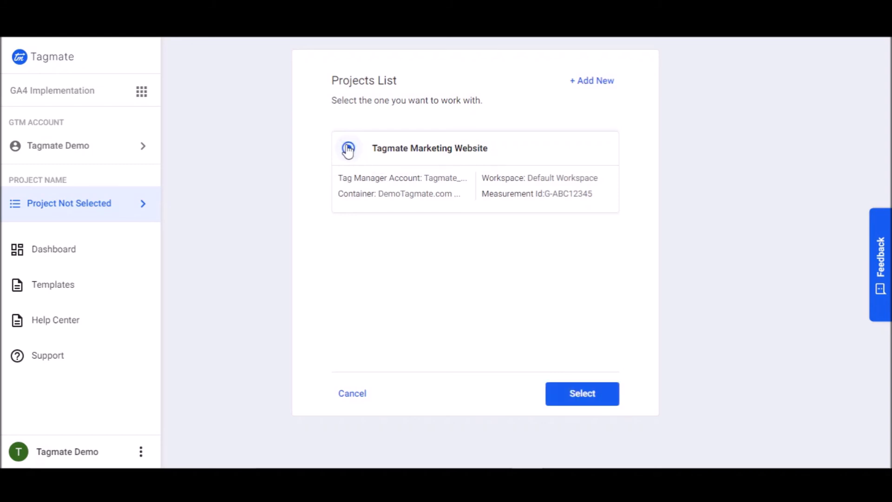
click(603, 398)
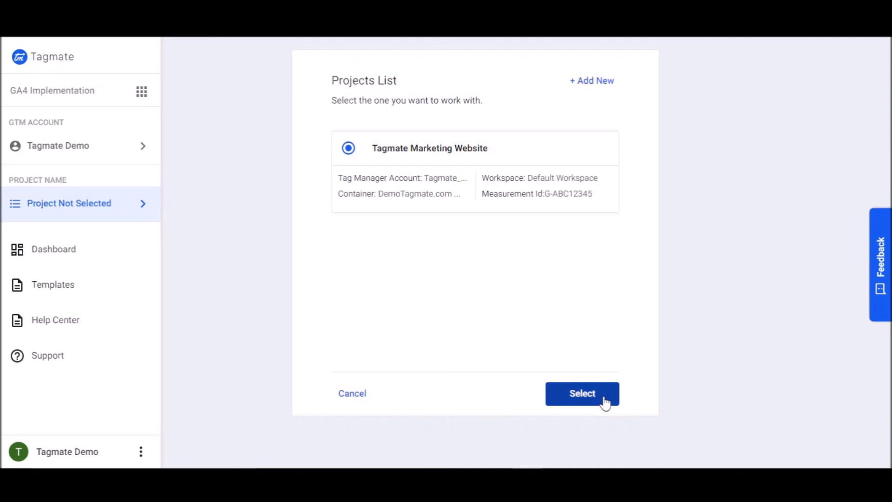
click(603, 399)
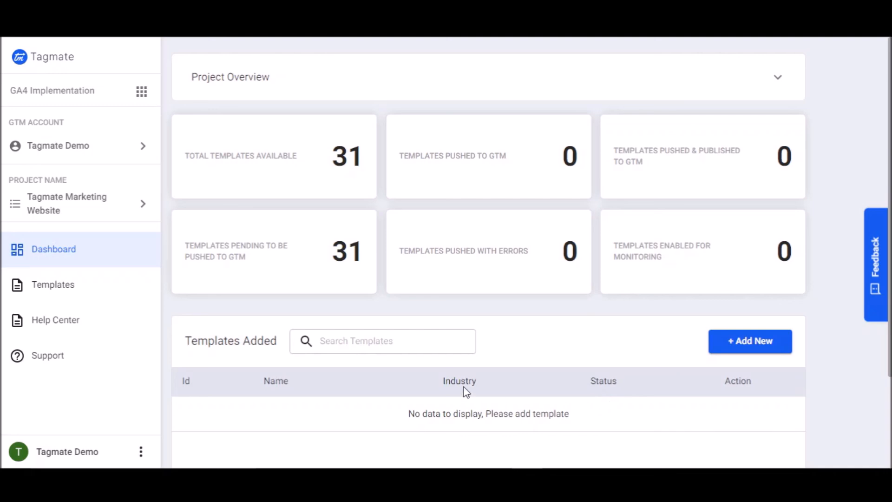
Open the Help Center and scroll through the FAQs and product documentation
click(119, 329)
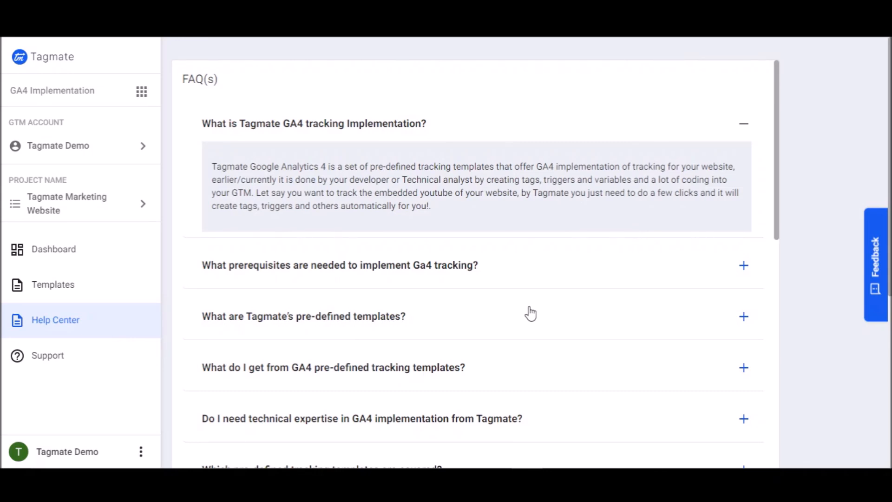
scroll(530, 314, down, 10)
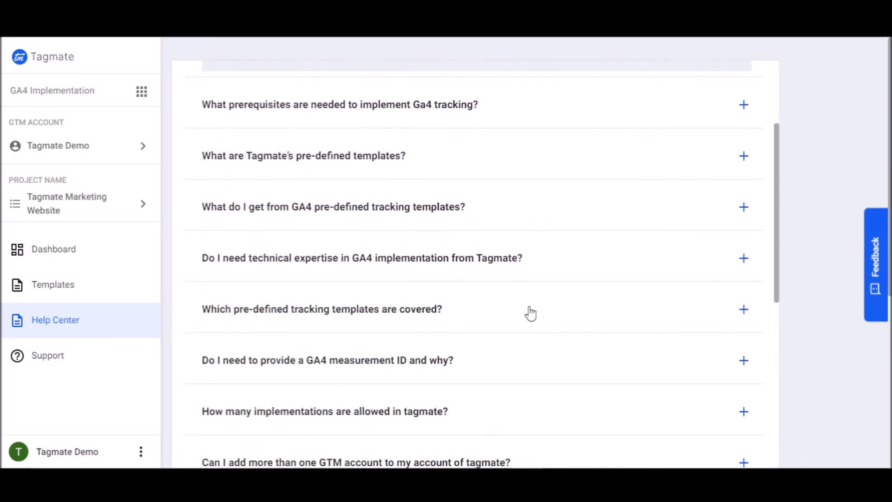
scroll(530, 314, down, 5)
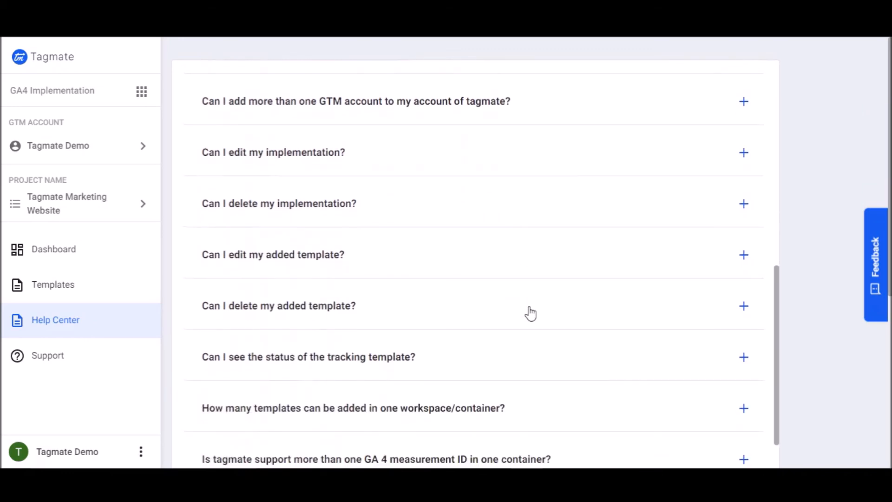
scroll(532, 312, down, 6)
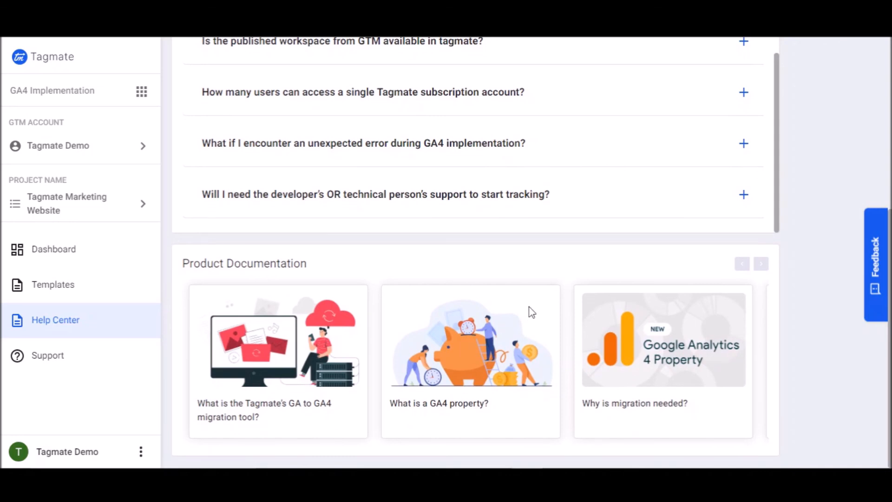
scroll(532, 312, up, 10)
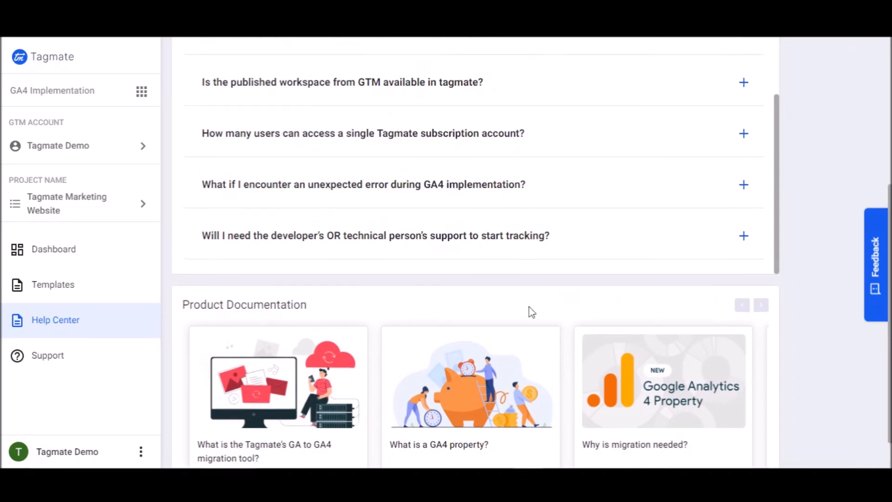
scroll(532, 312, up, 10)
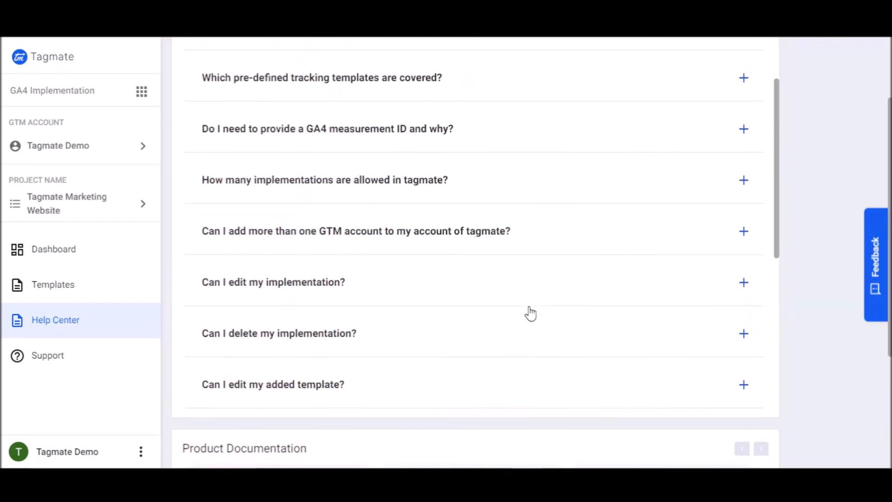
scroll(530, 313, up, 2)
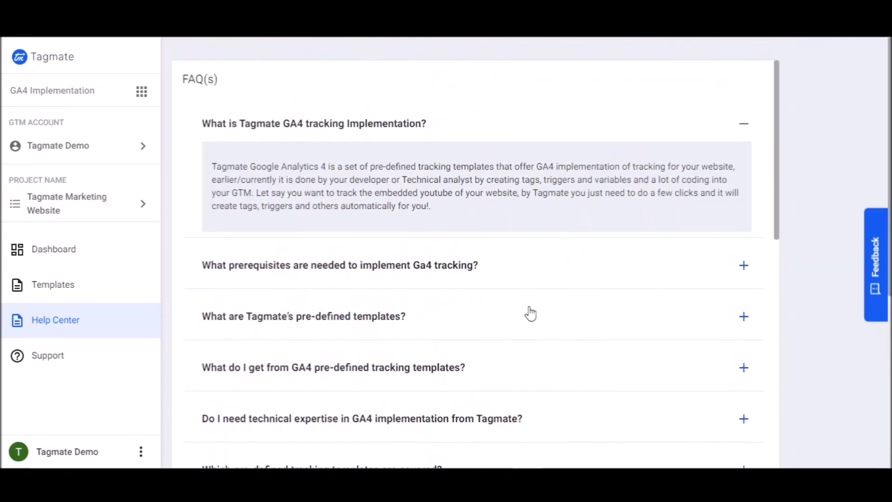